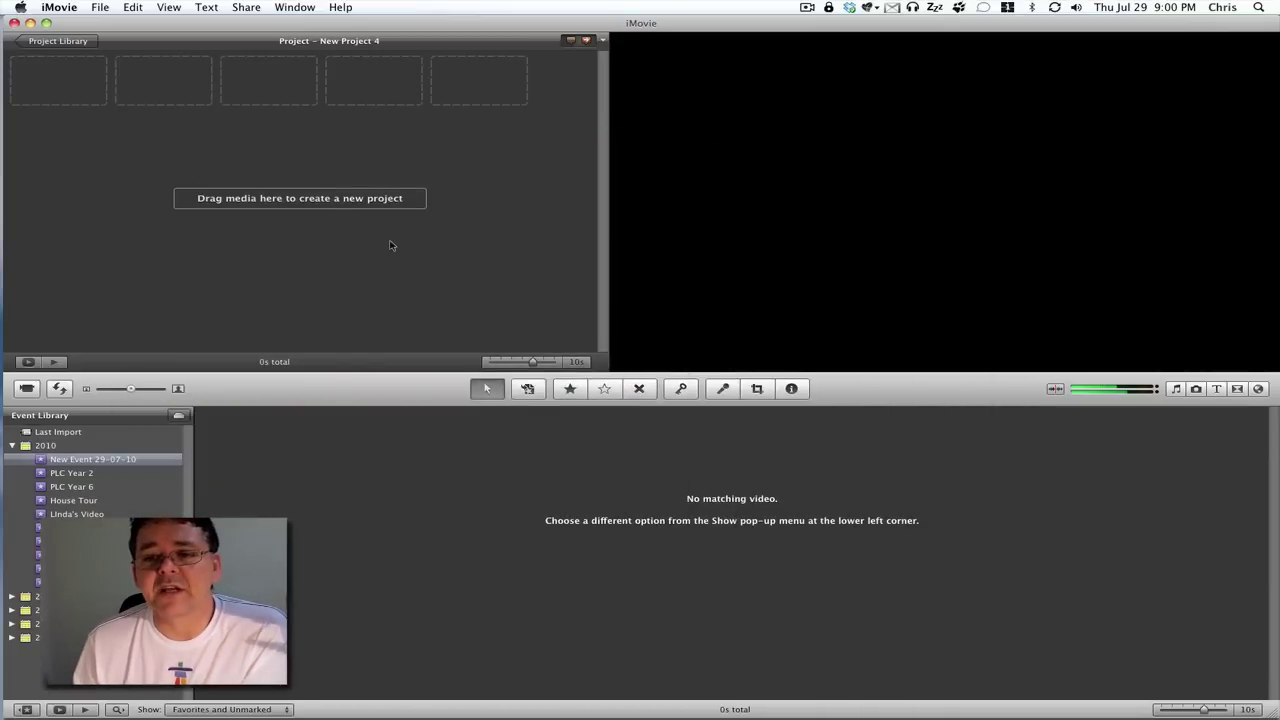
# - Create a Widescreen (16:9) project with Theme None and Cross Dissolve transitions
pyautogui.click(101, 9)
pyautogui.click(106, 31)
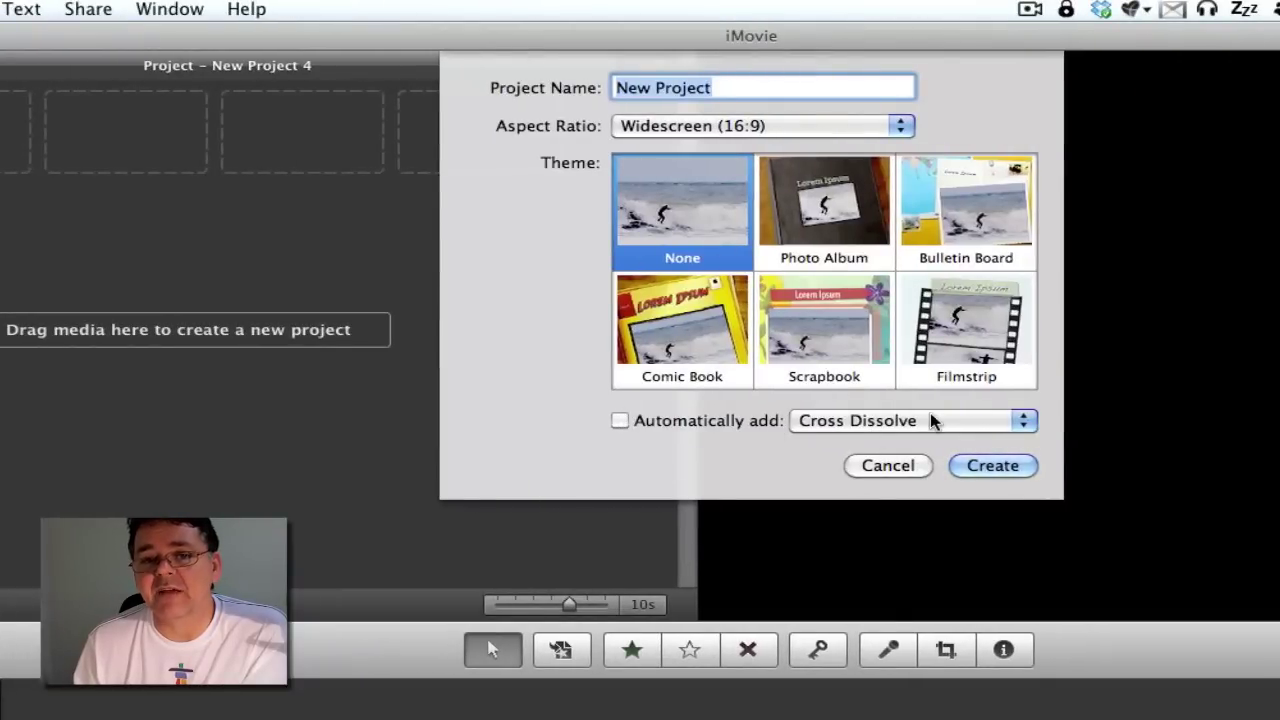
pyautogui.click(933, 421)
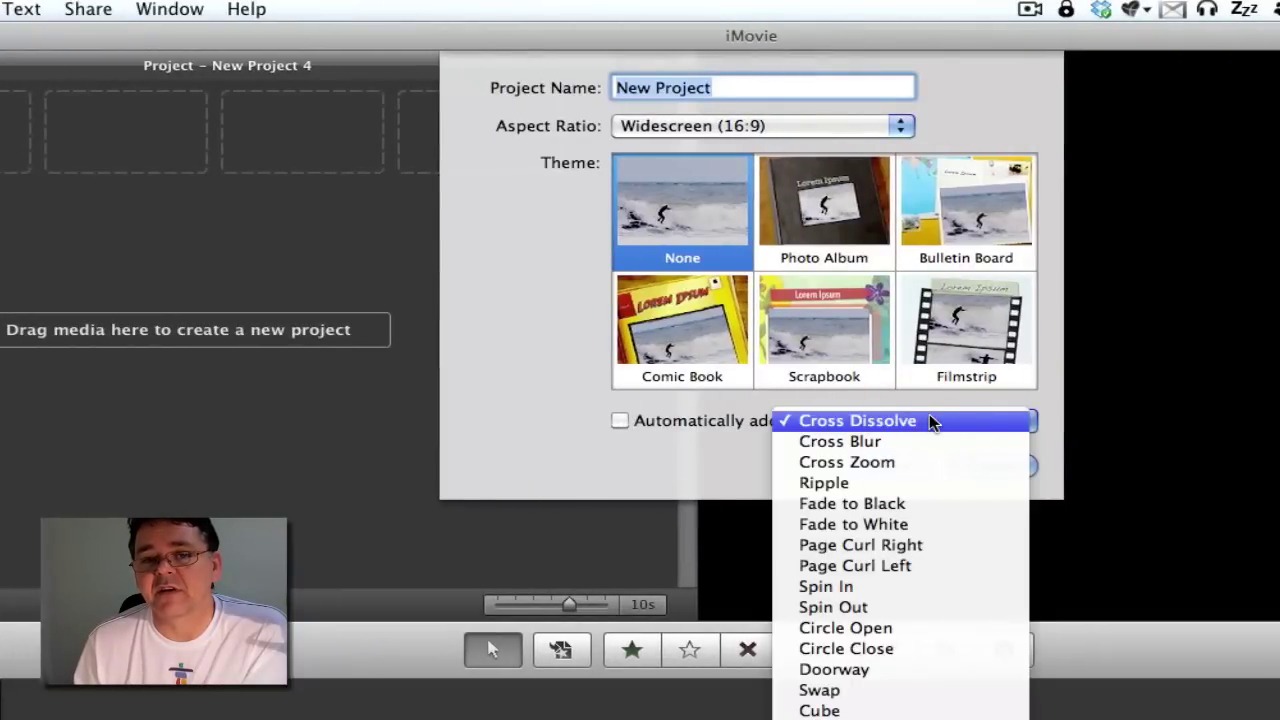
pyautogui.click(932, 421)
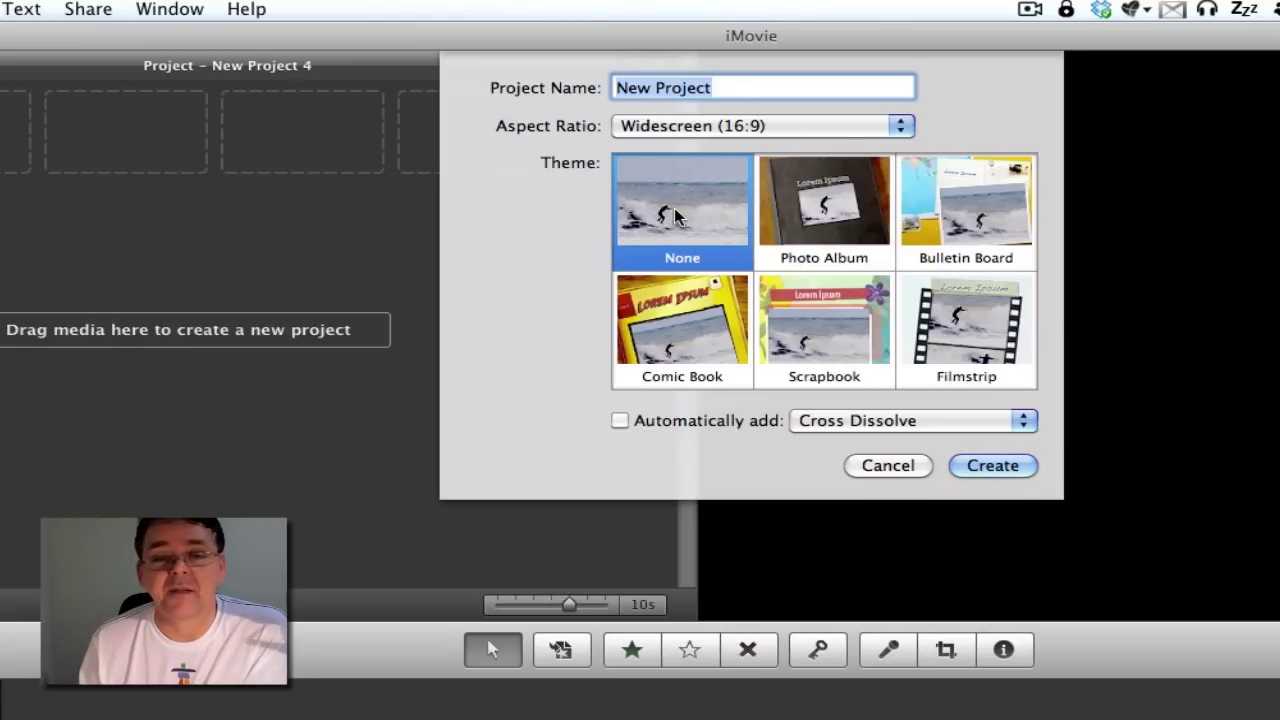
pyautogui.click(1000, 466)
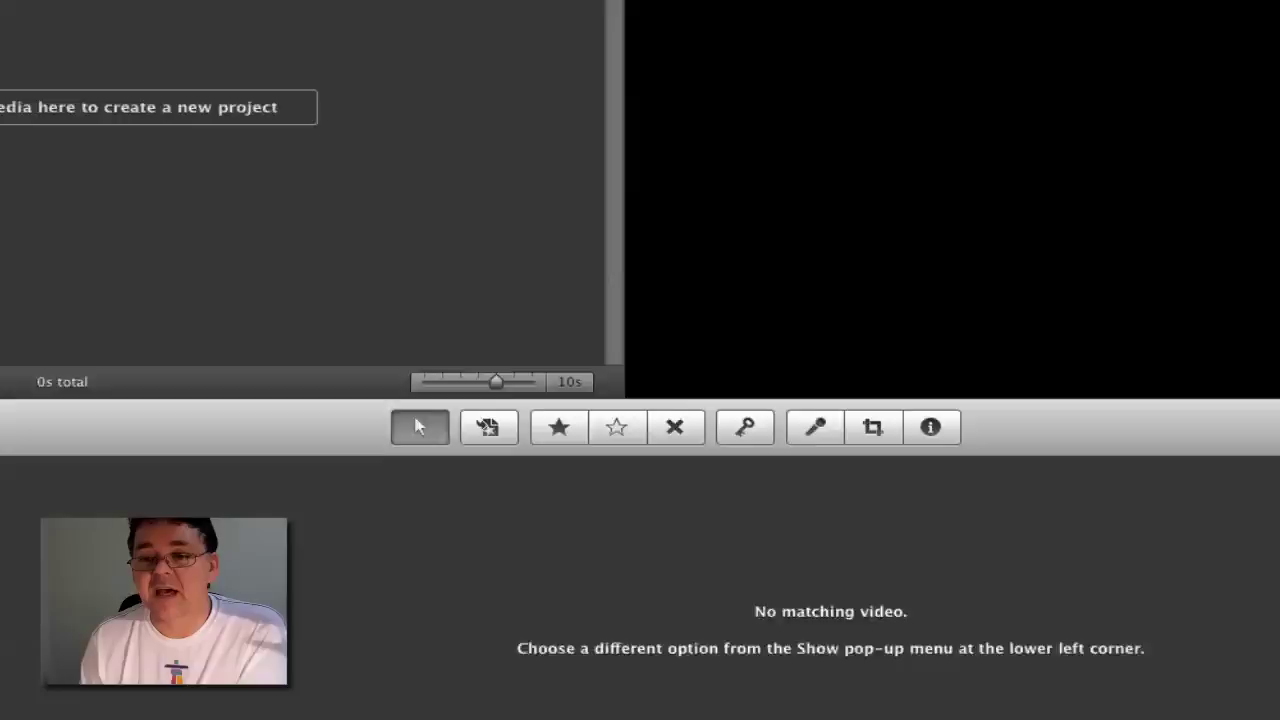
# - Drag Cha Cha Cuba from the music library onto the project background
pyautogui.click(1279, 651)
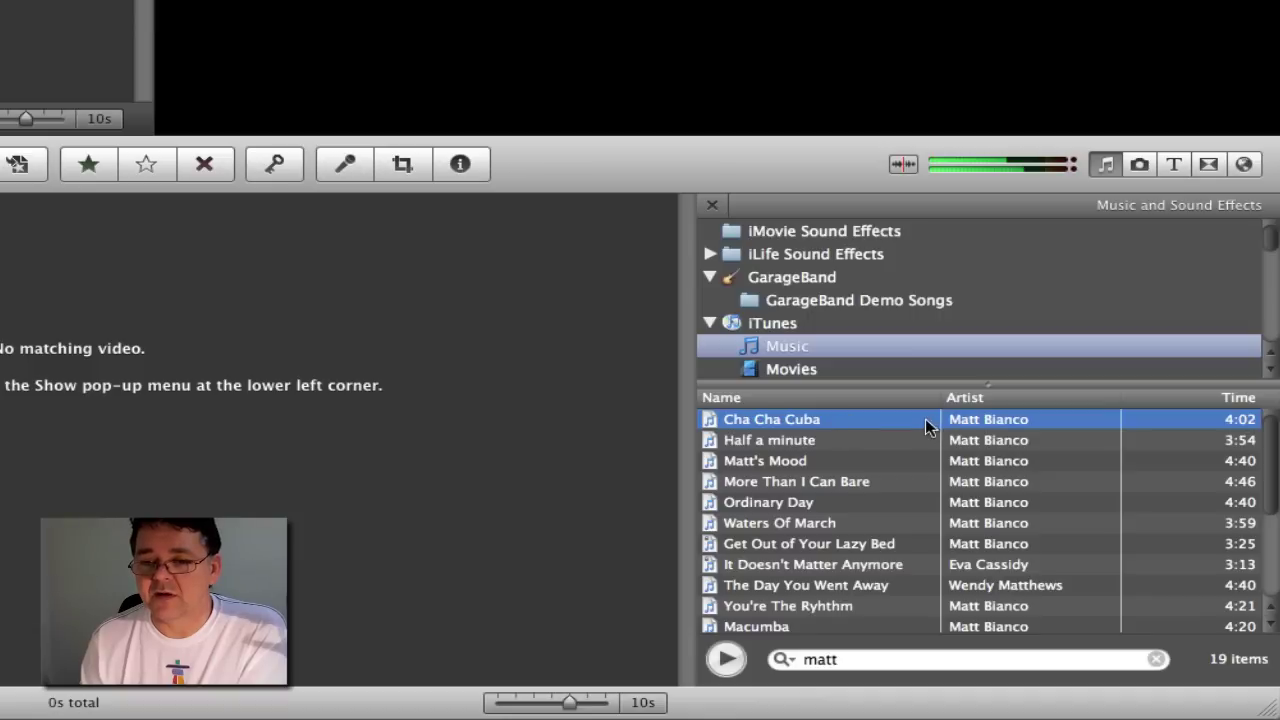
pyautogui.moveTo(922, 425); pyautogui.dragTo(0, 0)
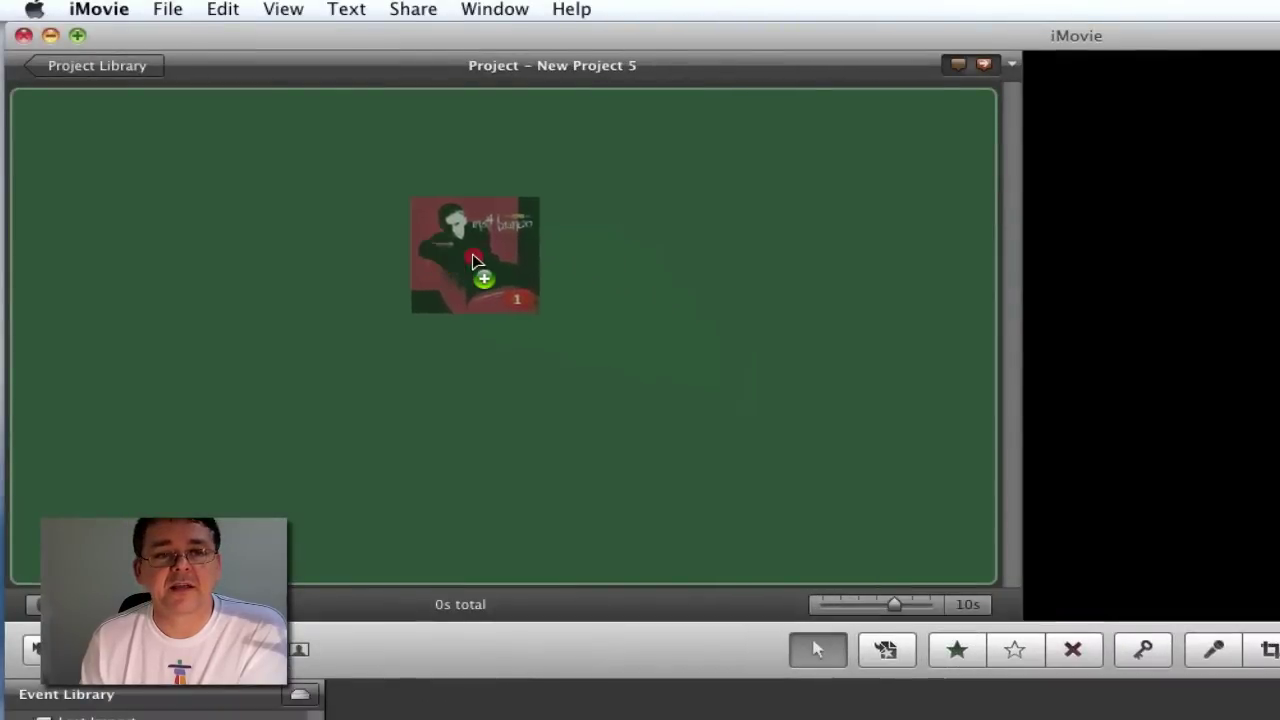
pyautogui.moveTo(474, 259); pyautogui.dragTo(353, 230)
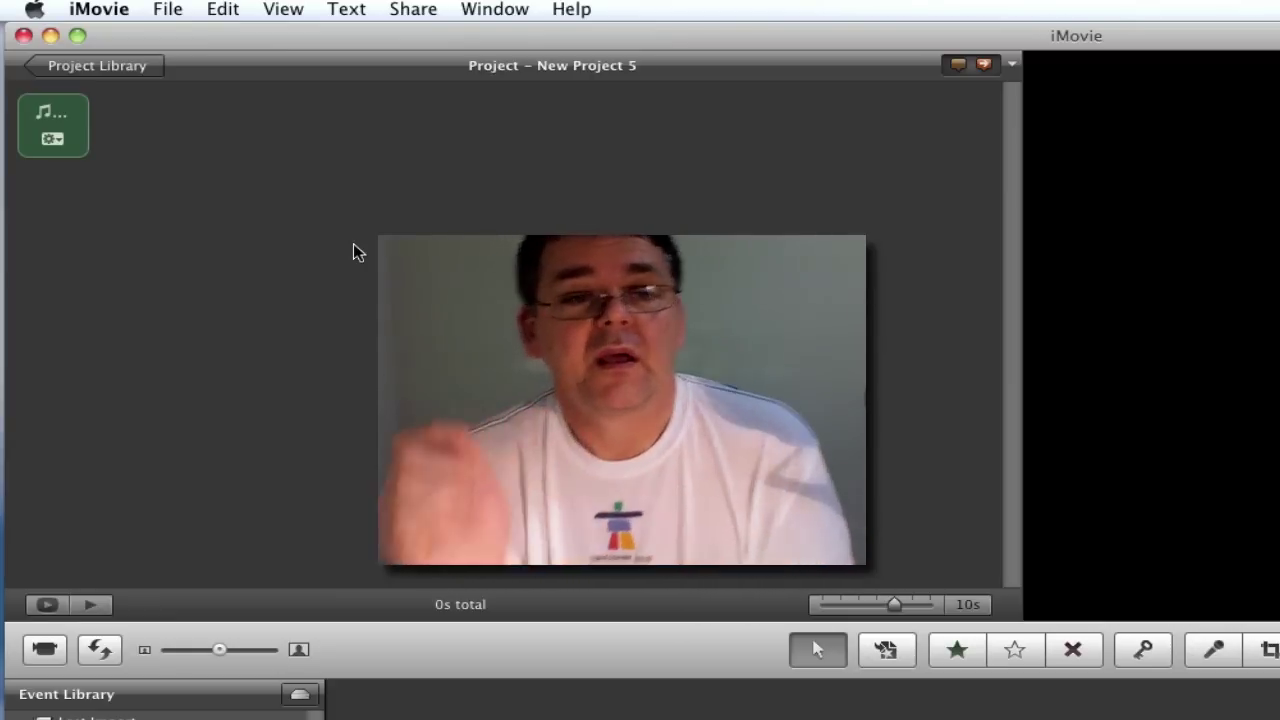
# - Play Cha Cha Cuba in the Clip Trimmer and tap M on each beat to add markers
pyautogui.click(44, 143)
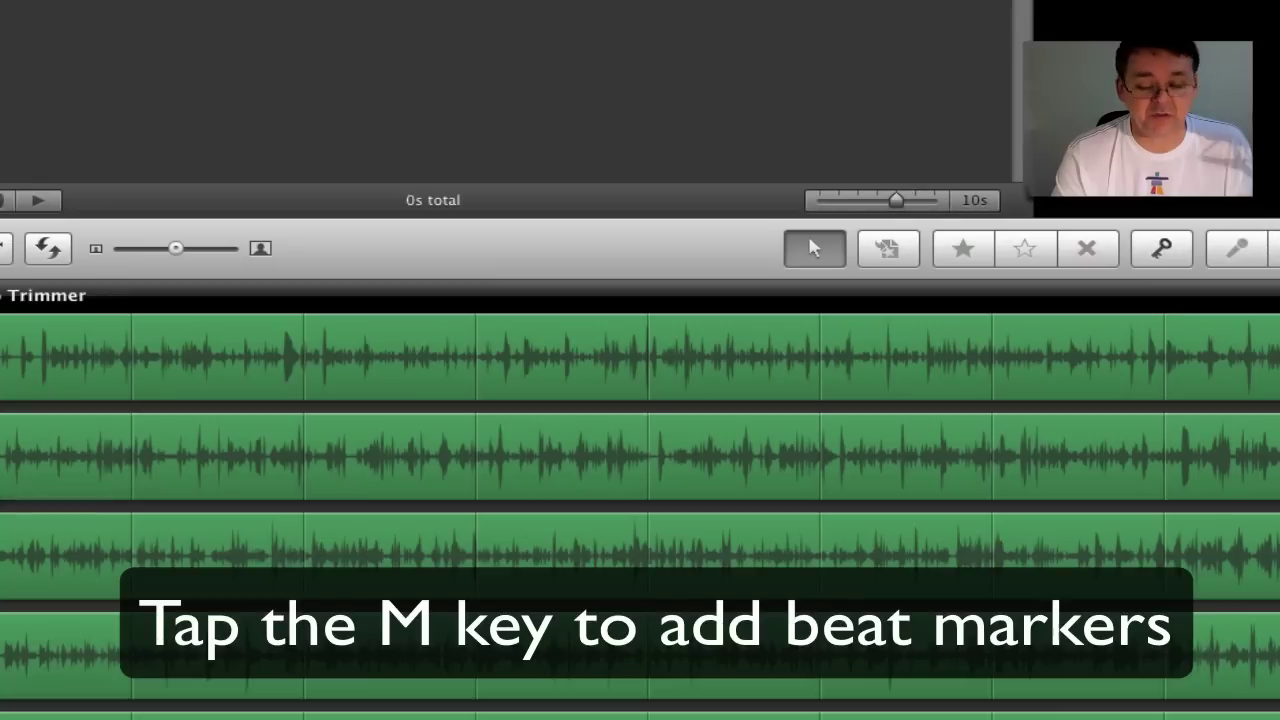
pyautogui.press('space')
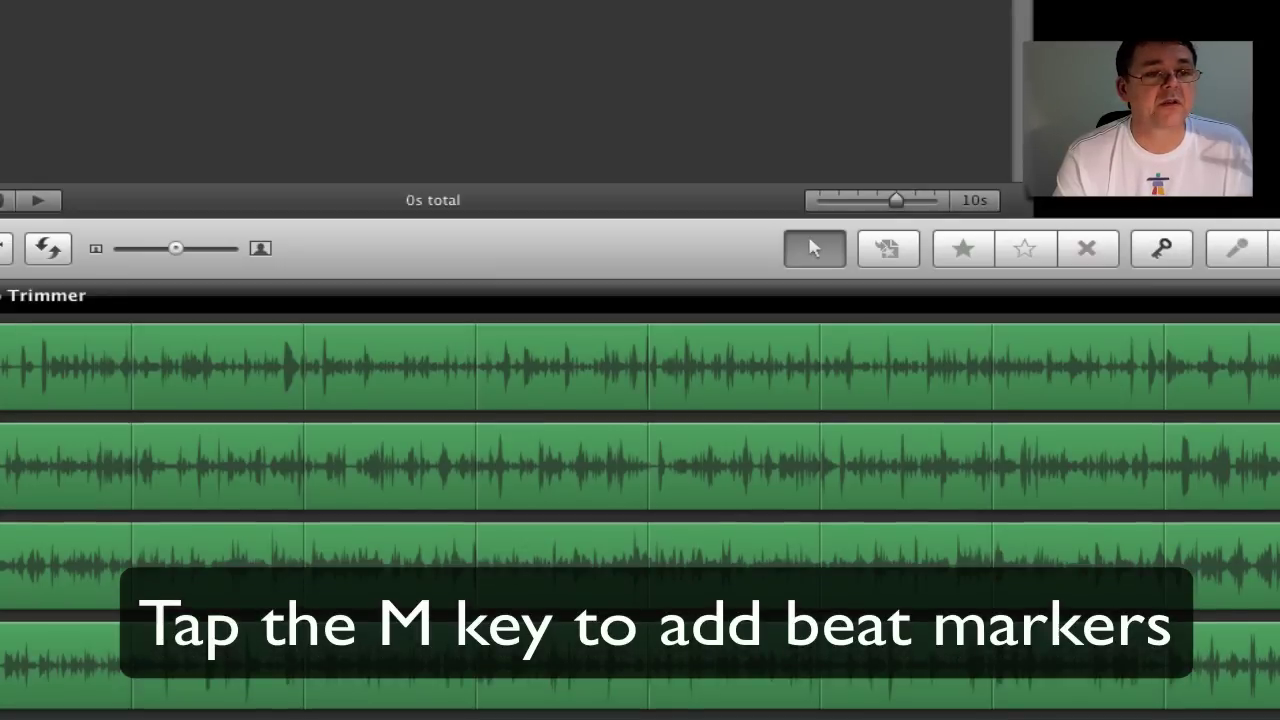
pyautogui.press('m')
pyautogui.press('m')
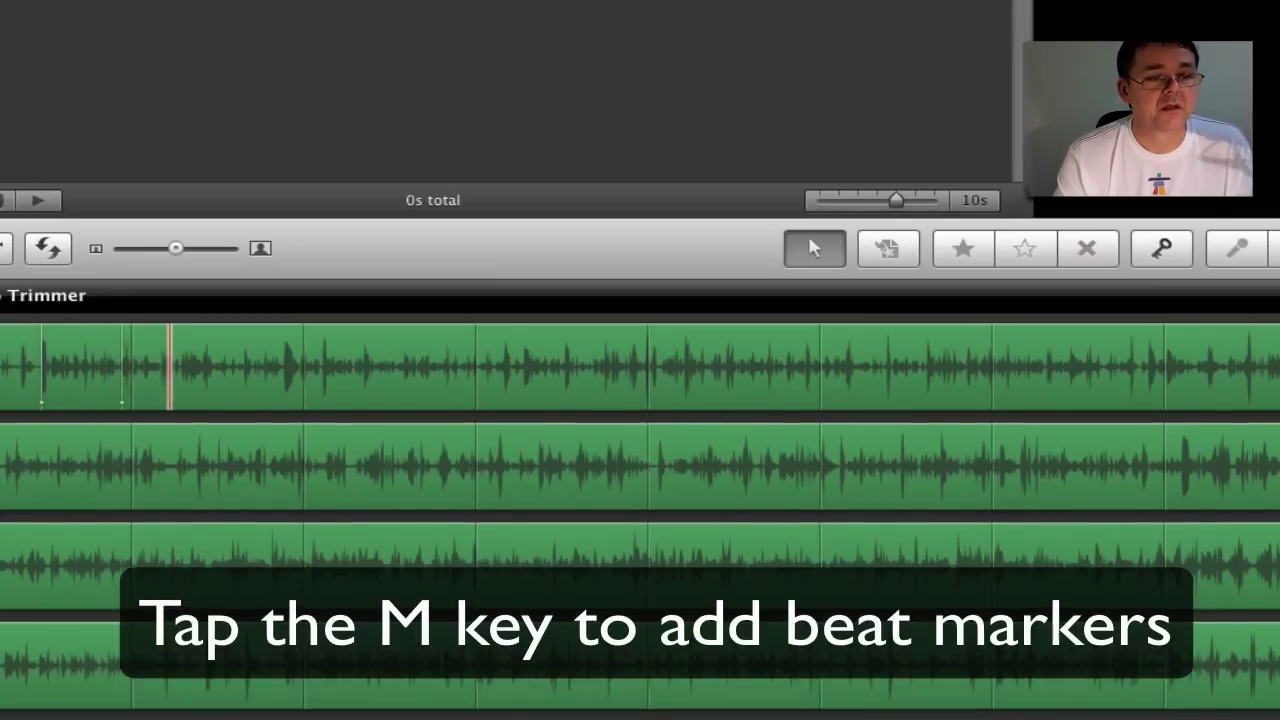
pyautogui.press('m')
pyautogui.press('m')
pyautogui.press('m')
pyautogui.press('m')
pyautogui.press('m')
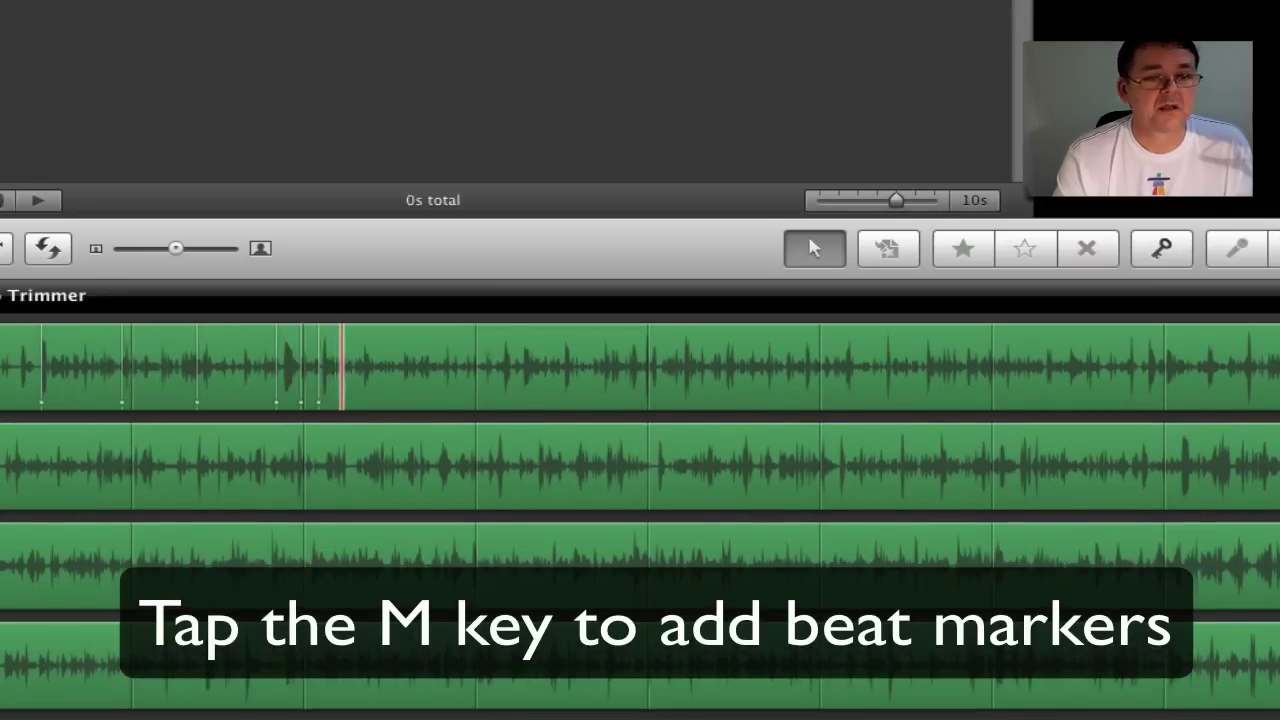
pyautogui.press('m')
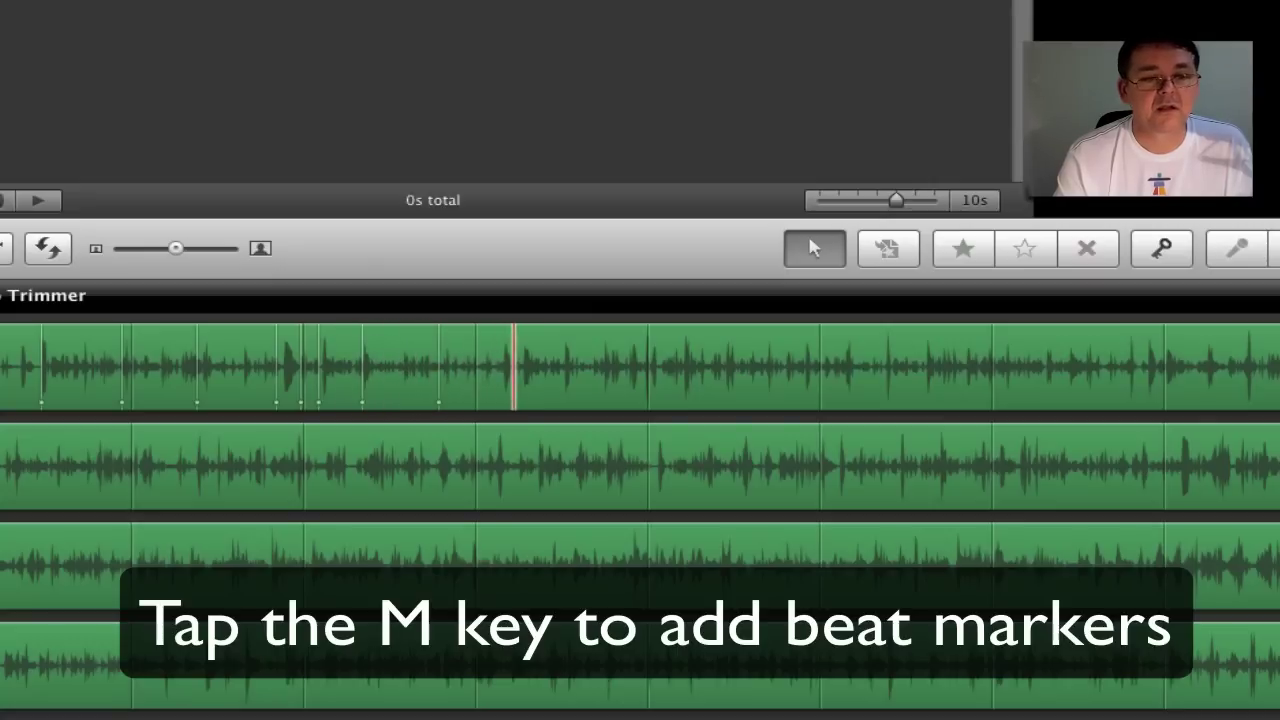
pyautogui.press('m')
pyautogui.press('m')
pyautogui.press('m')
pyautogui.press('m')
pyautogui.press('m')
pyautogui.press('m')
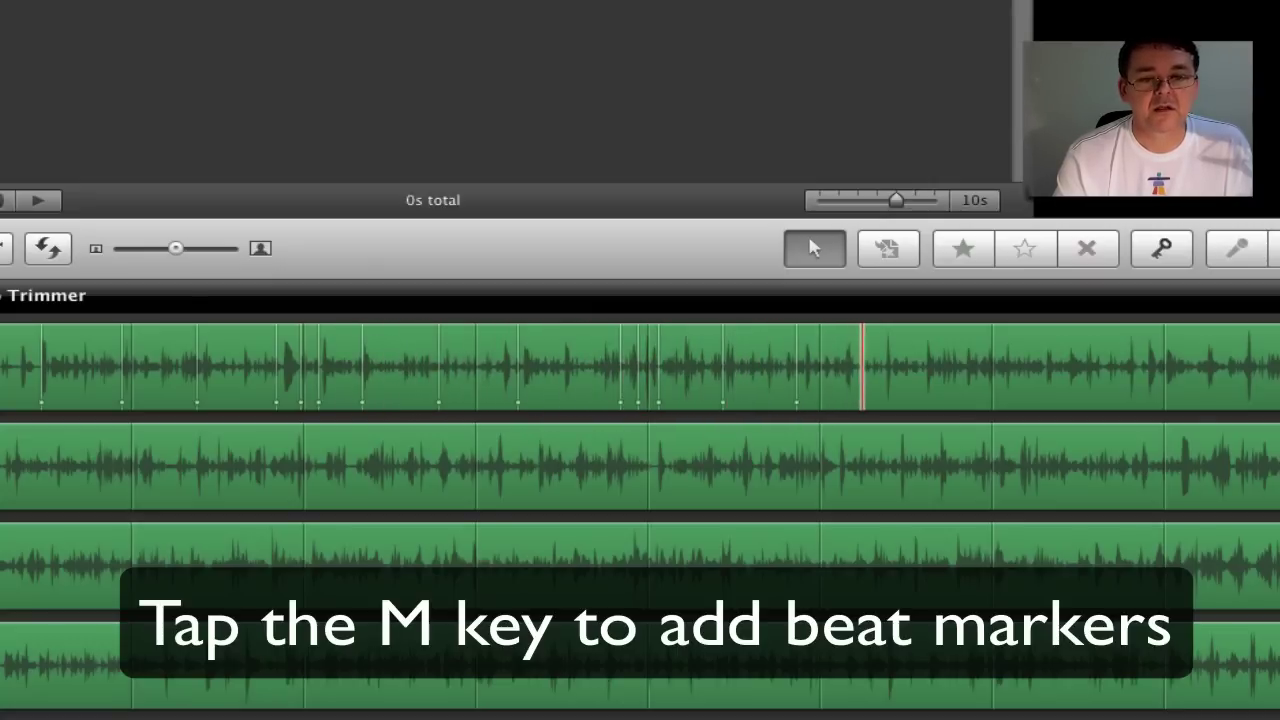
pyautogui.press('m')
pyautogui.press('m')
pyautogui.press('m')
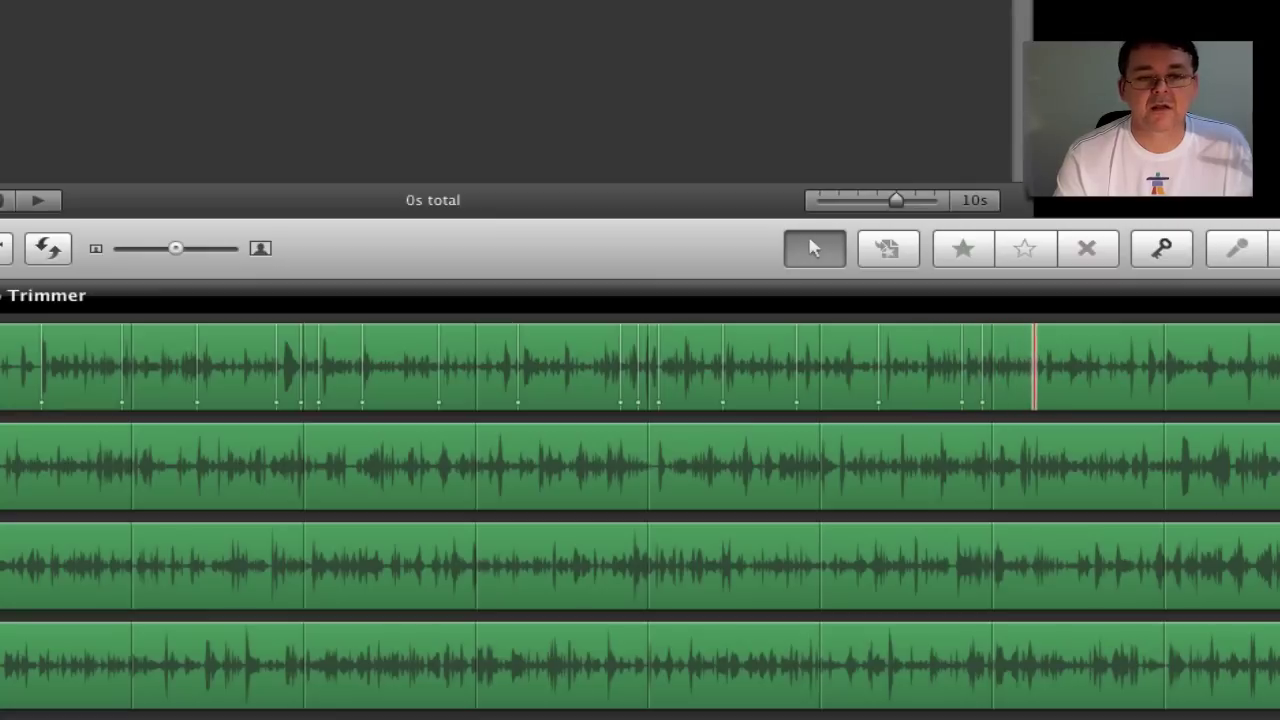
pyautogui.press('m')
pyautogui.press('m')
pyautogui.press('m')
pyautogui.press('m')
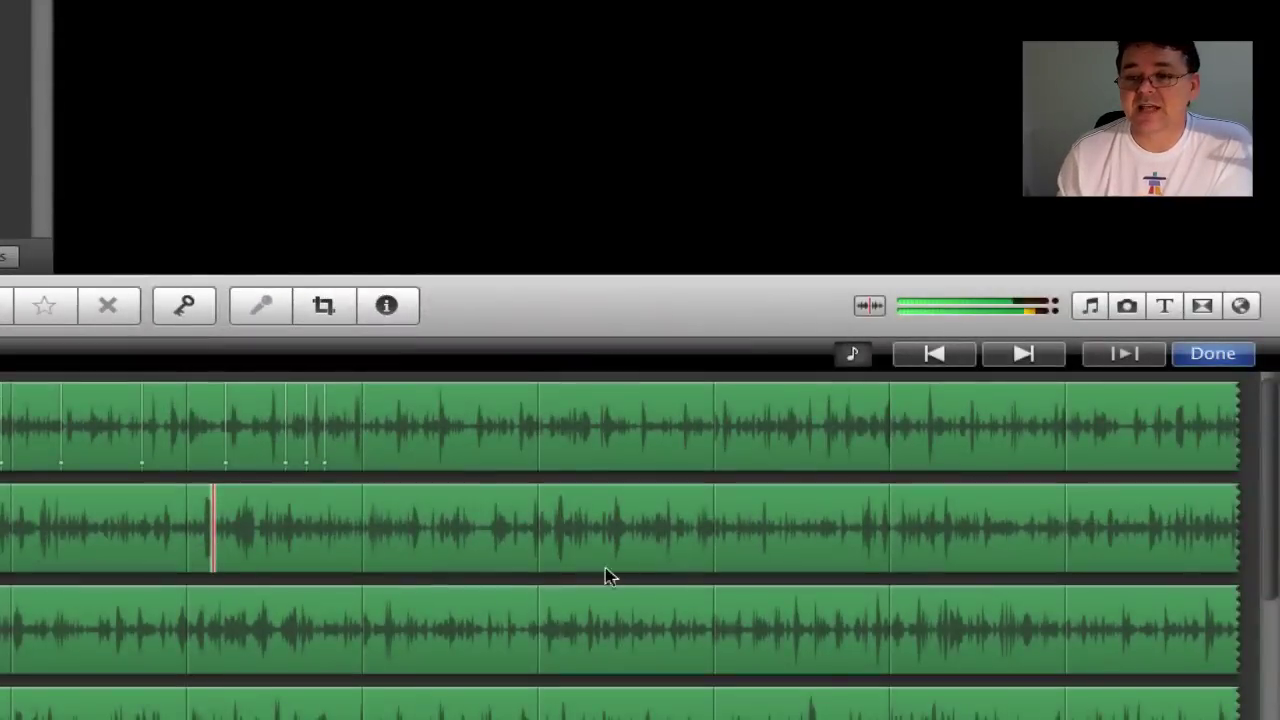
# - Finish the beat markers, then add all 30 Last 6 Months photos to the project
pyautogui.click(1213, 354)
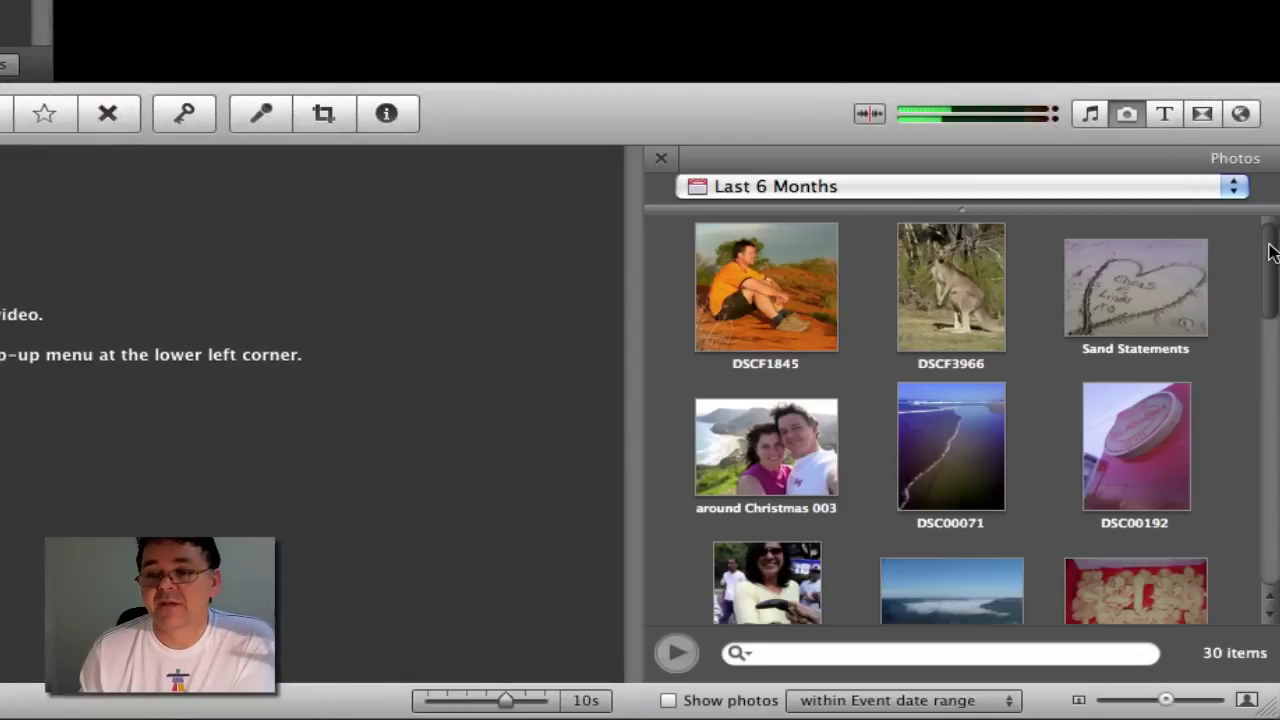
pyautogui.moveTo(1266, 234)
pyautogui.mouseDown()
pyautogui.moveTo(1250, 410)
pyautogui.moveTo(1250, 225)
pyautogui.mouseUp()
pyautogui.press('super+a')
pyautogui.scroll(-10, 712, 314)
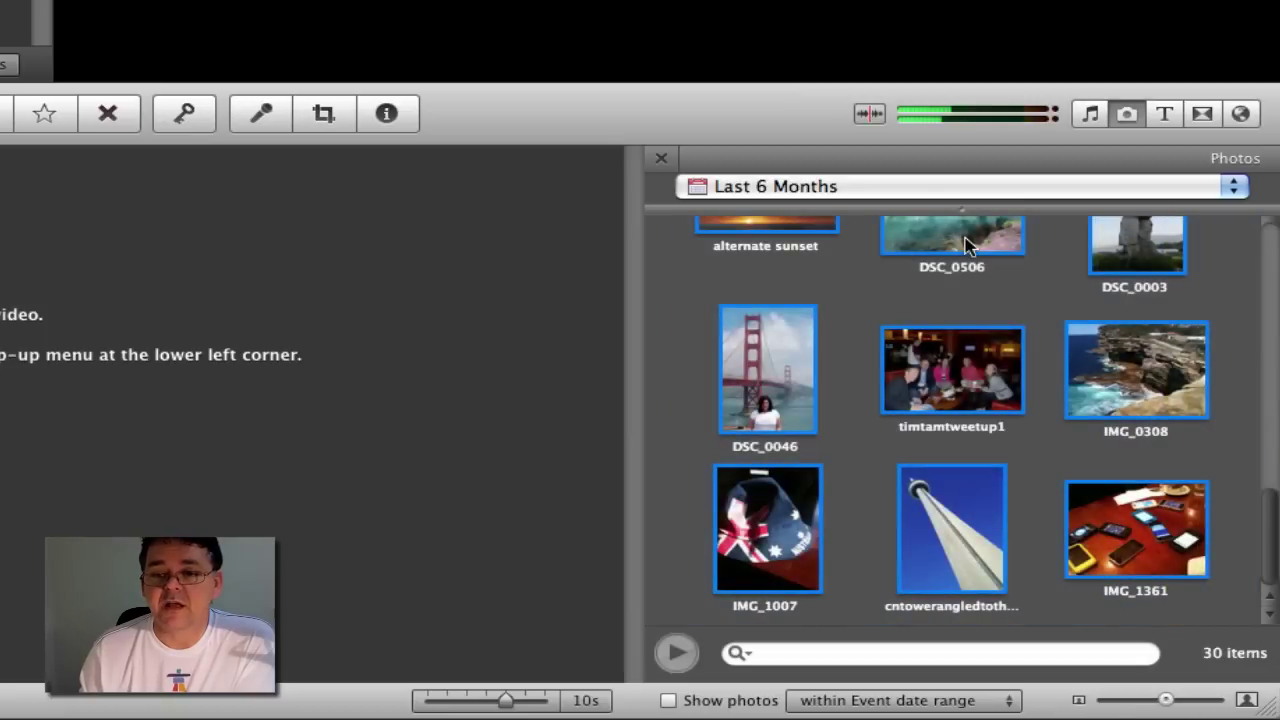
pyautogui.moveTo(965, 245); pyautogui.dragTo(72, 152)
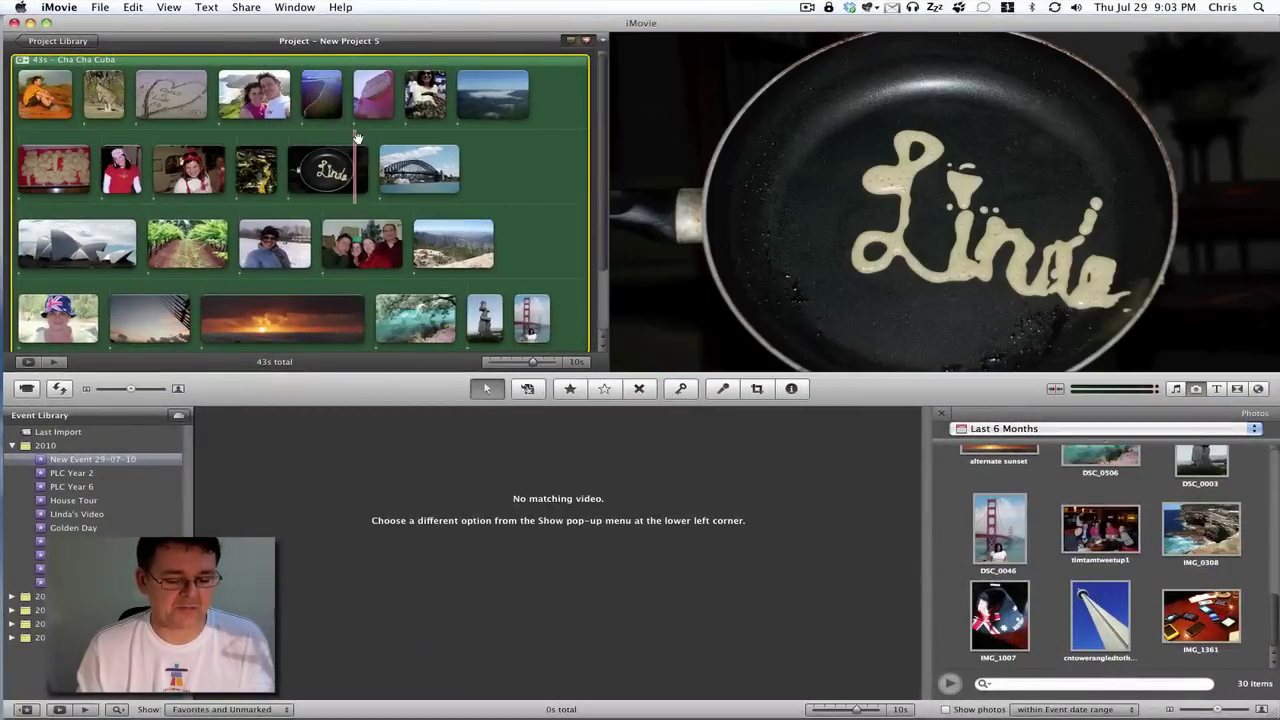
# - Set all project clips' cropping to Fit, removing Ken Burns motion
pyautogui.press('super+a')
pyautogui.click(760, 388)
pyautogui.click(641, 45)
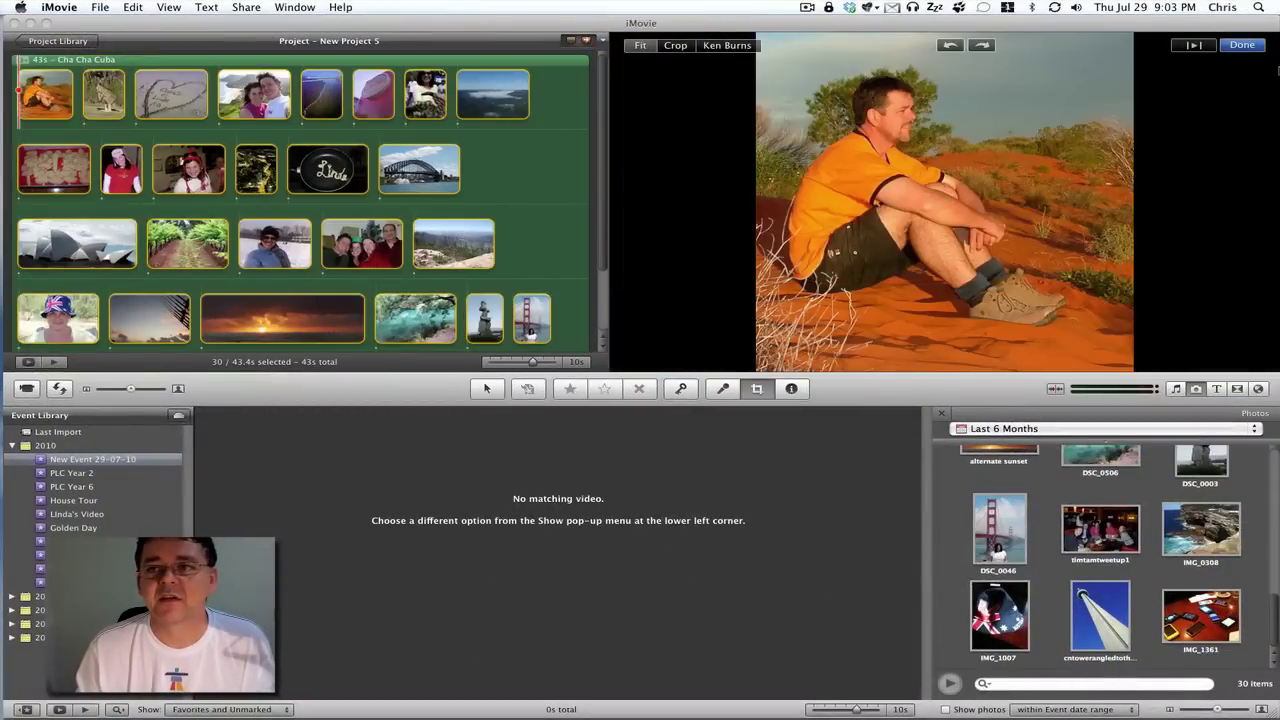
pyautogui.click(1240, 45)
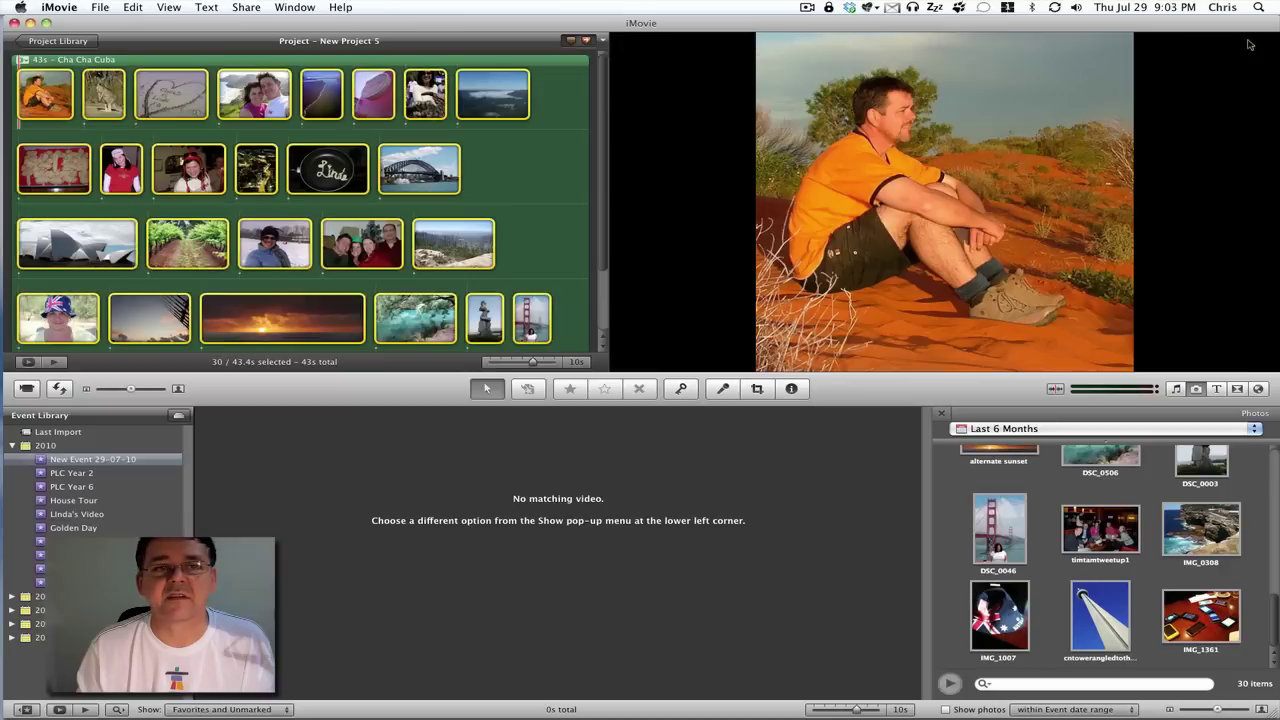
# - Play the project starting from the sand-heart photo clip
pyautogui.click(496, 173)
pyautogui.click(170, 103)
pyautogui.press('space')
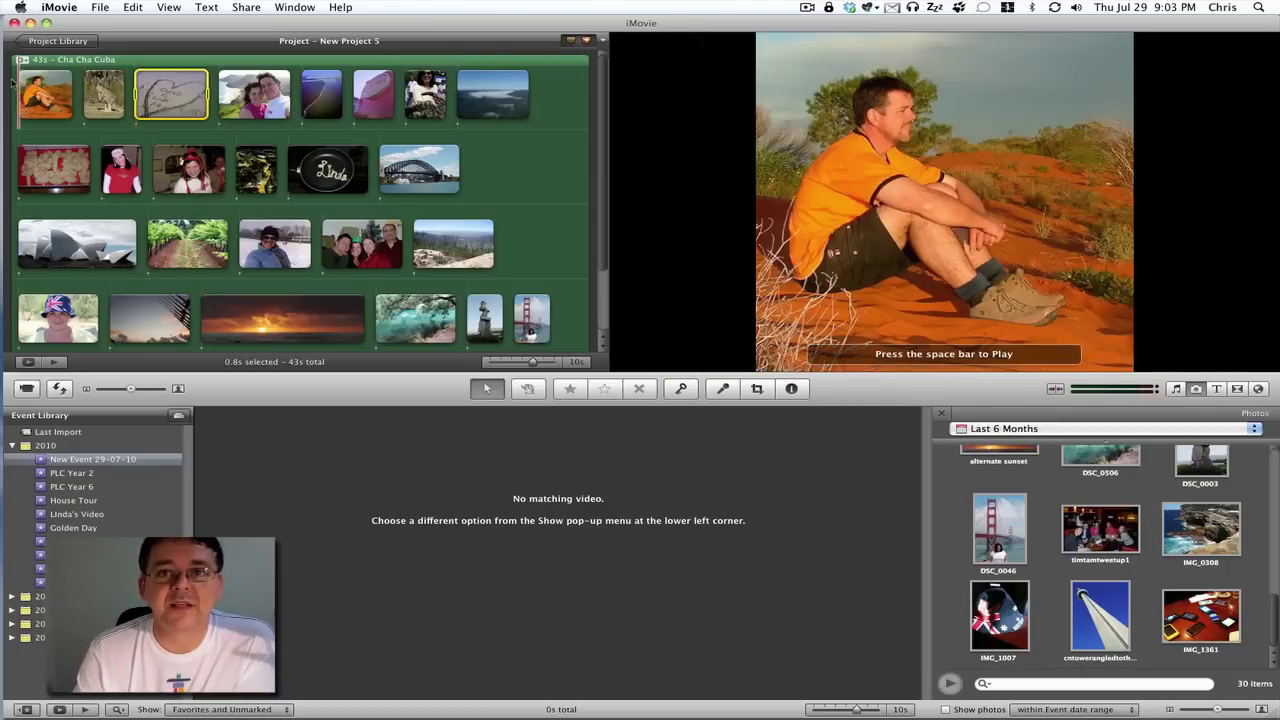
# - Play the project from the start to check photos change on the beats
pyautogui.press('space')
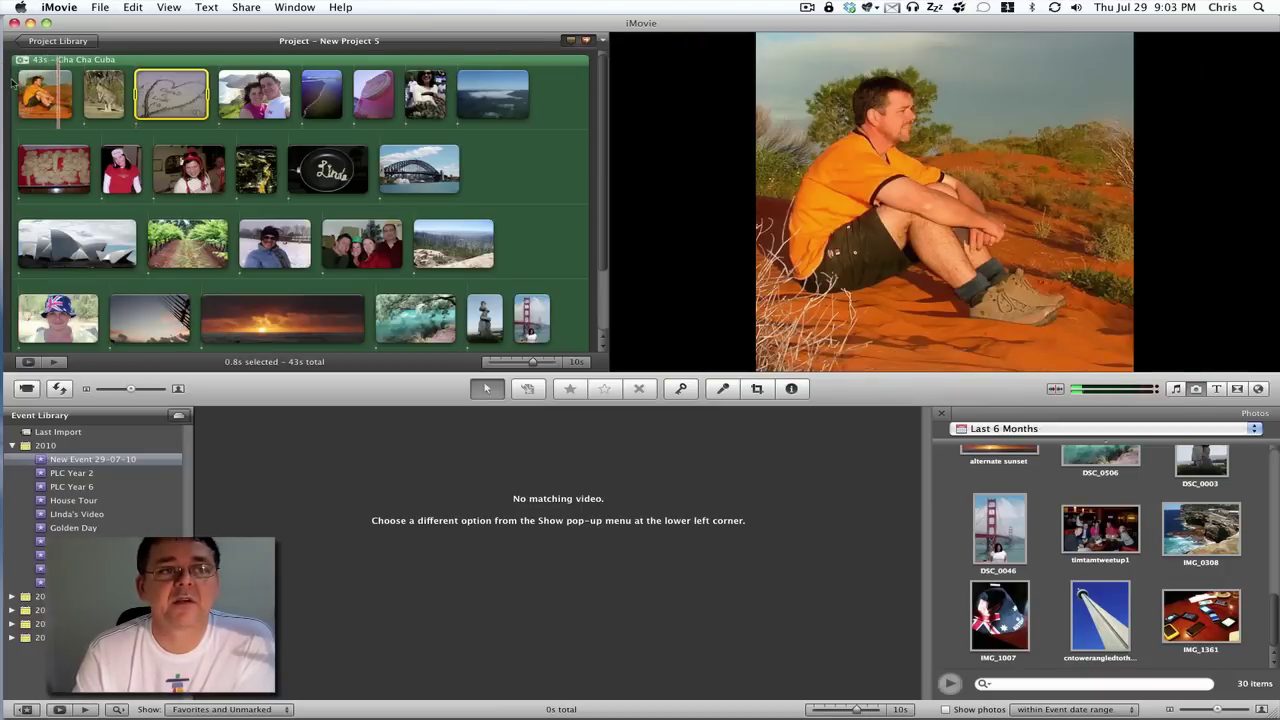